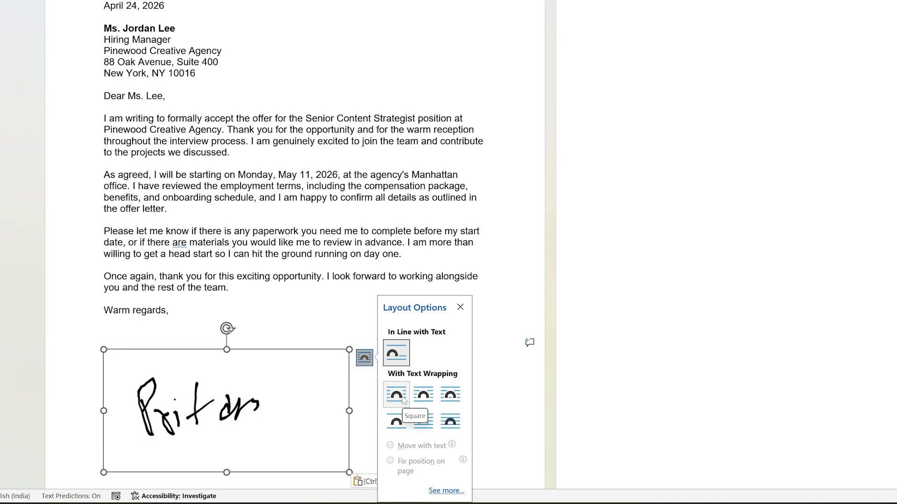
# - Set the text wrapping of the signature picture in the letter to Square
pyautogui.click(403, 398)
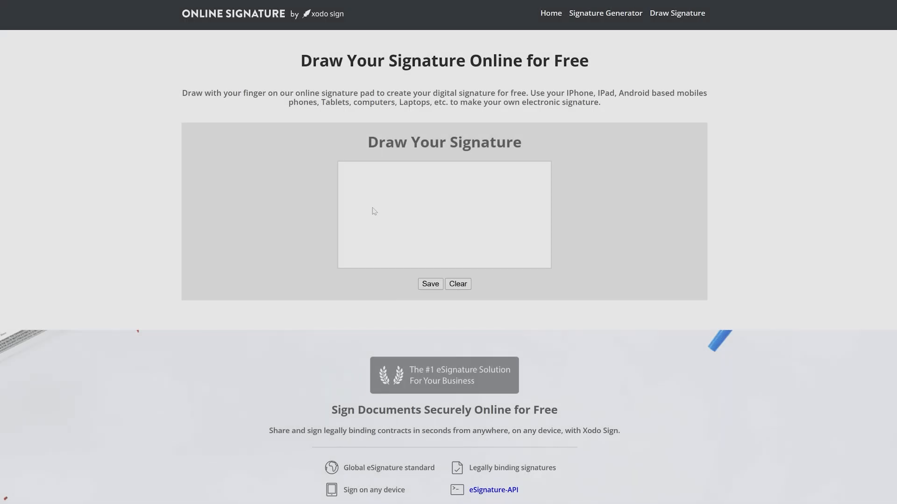
# - Draw a handwritten signature on the online signature pad and download it as an image
pyautogui.moveTo(371, 205)
pyautogui.mouseDown()
pyautogui.moveTo(378, 237)
pyautogui.moveTo(371, 212)
pyautogui.moveTo(398, 233)
pyautogui.moveTo(417, 206)
pyautogui.moveTo(441, 224)
pyautogui.moveTo(472, 211)
pyautogui.mouseUp()
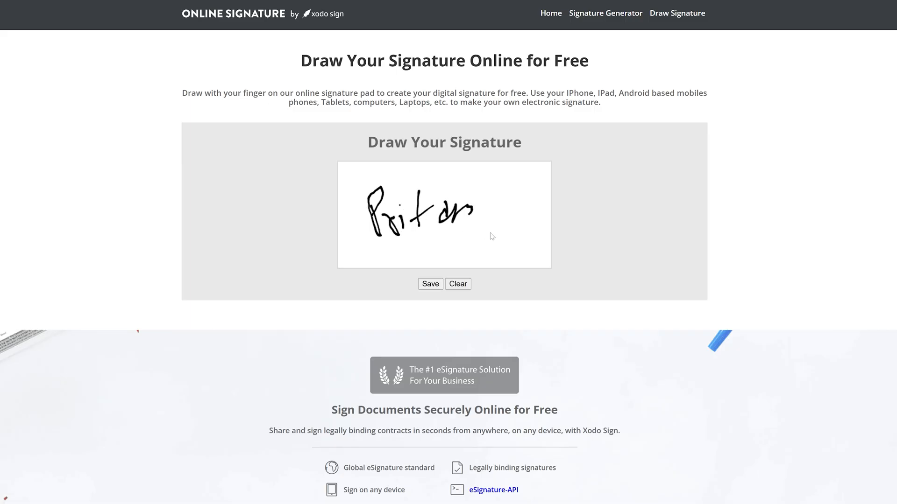
pyautogui.click(430, 284)
pyautogui.click(516, 215)
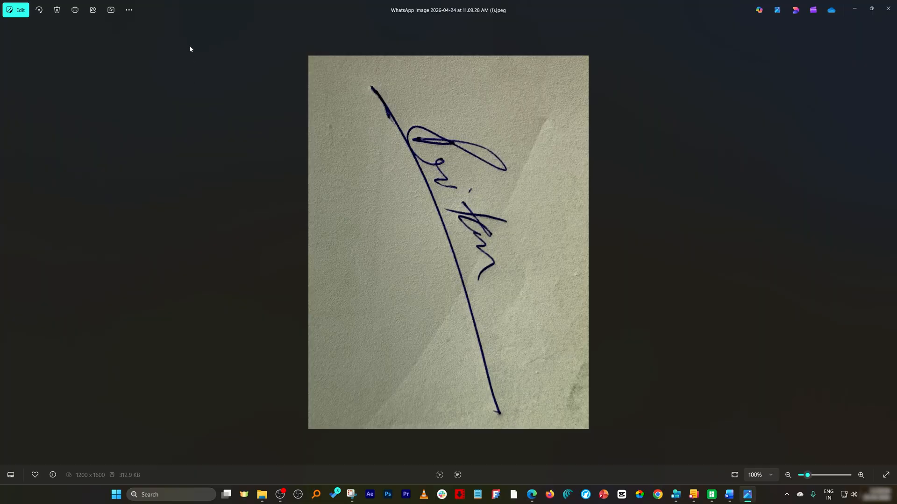
# - Rotate the photographed signature clockwise in 90-degree turns until it reads upright in landscape orientation
pyautogui.click(41, 12)
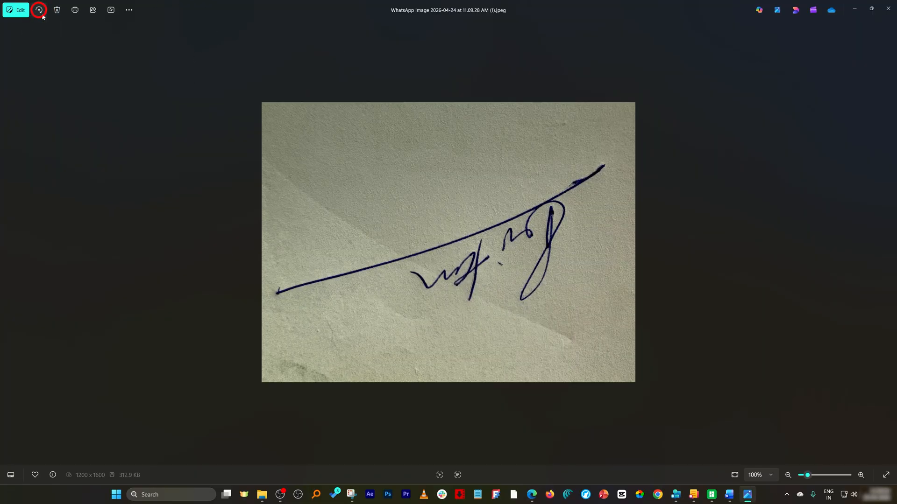
pyautogui.click(41, 13)
pyautogui.click(41, 13)
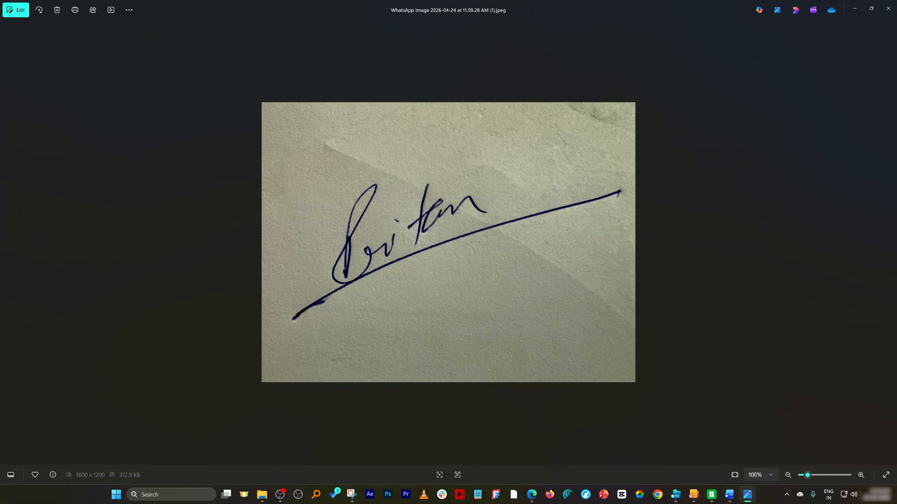
# - Switch to the Online Signature website and draw a handwritten signature on its empty pad
pyautogui.hotkey('alt', 'Tab')
pyautogui.moveTo(0, 71); pyautogui.dragTo(523, 0)
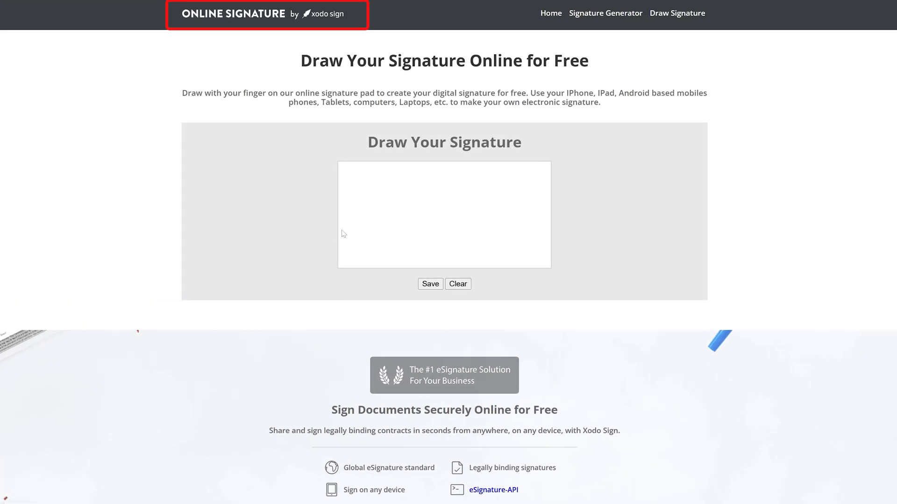
pyautogui.moveTo(372, 209)
pyautogui.mouseDown()
pyautogui.moveTo(379, 234)
pyautogui.moveTo(376, 214)
pyautogui.moveTo(405, 231)
pyautogui.moveTo(441, 208)
pyautogui.moveTo(475, 208)
pyautogui.mouseUp()
pyautogui.click(399, 205)
pyautogui.click(418, 192)
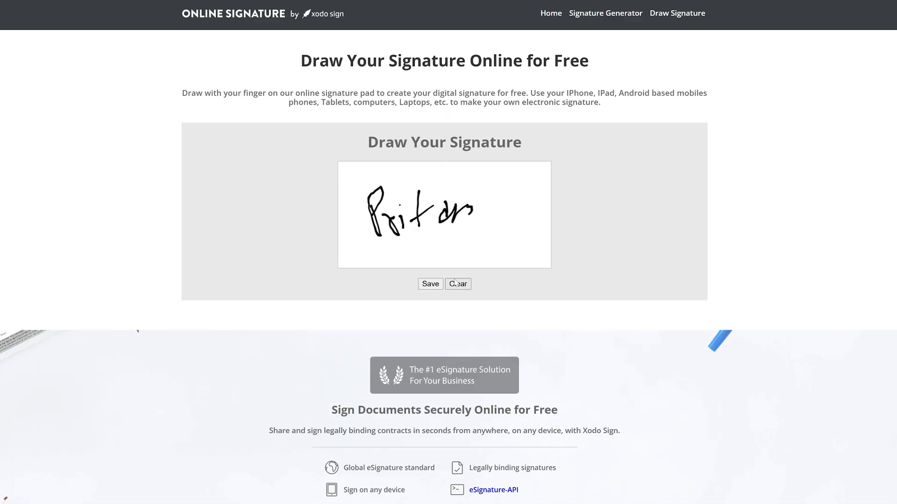
# - Save and download the drawn signature, and open the downloaded file download (1).png
pyautogui.click(434, 286)
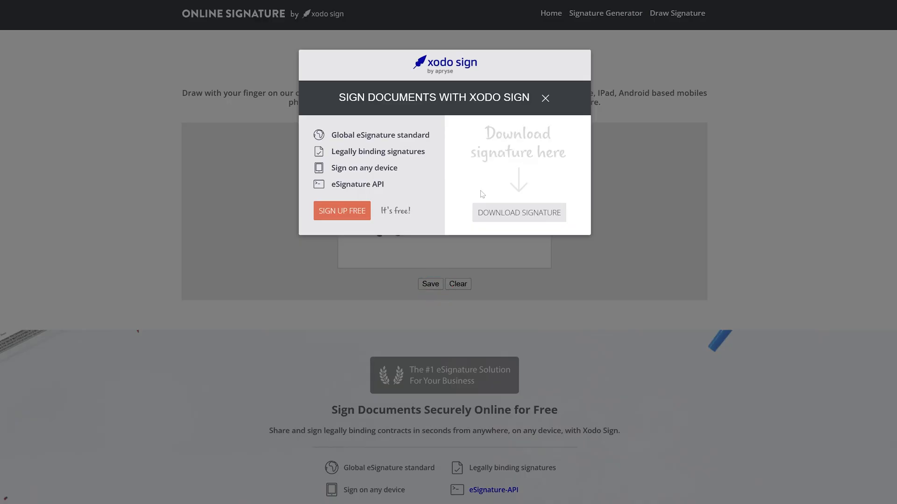
pyautogui.click(515, 216)
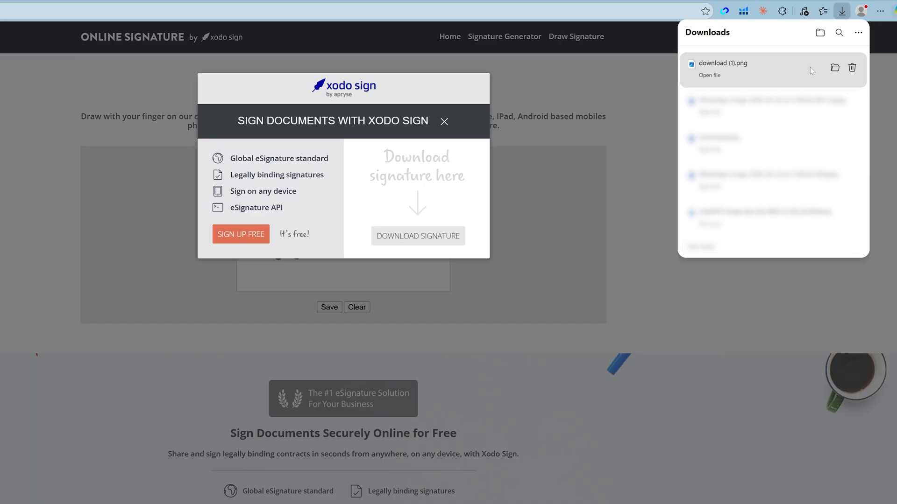
pyautogui.click(732, 68)
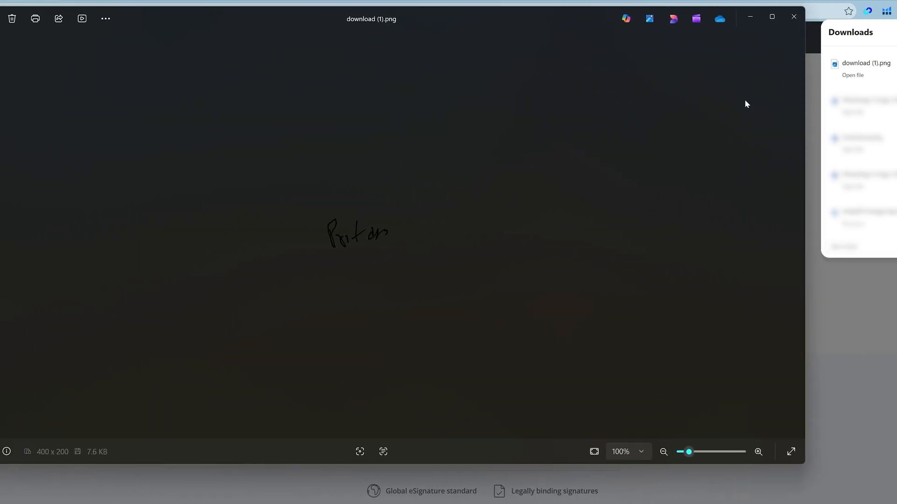
# - Copy the opened signature image to the clipboard
pyautogui.scroll(8, 371, 243)
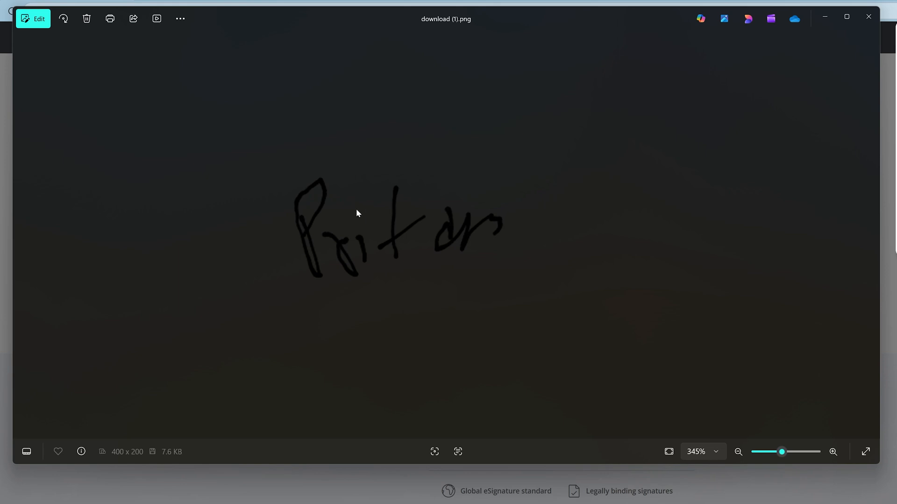
pyautogui.moveTo(275, 27); pyautogui.dragTo(582, 313)
pyautogui.moveTo(697, 299); pyautogui.dragTo(531, 58)
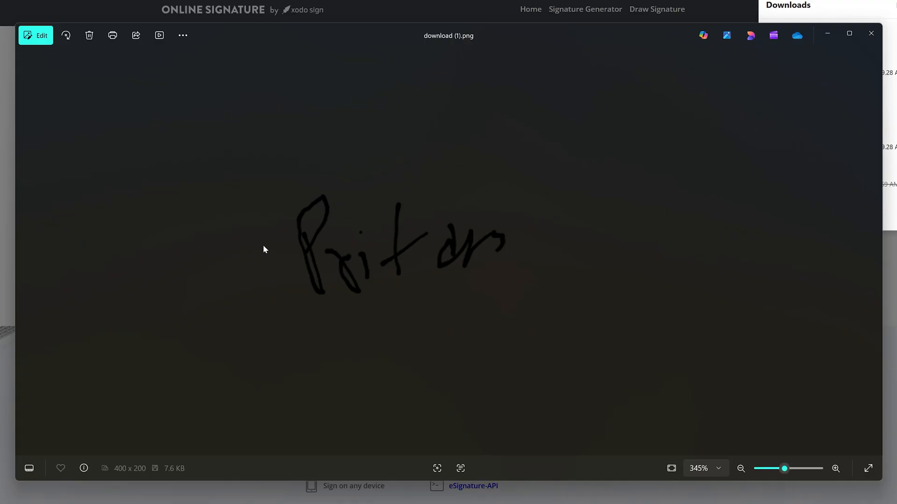
pyautogui.click(405, 242)
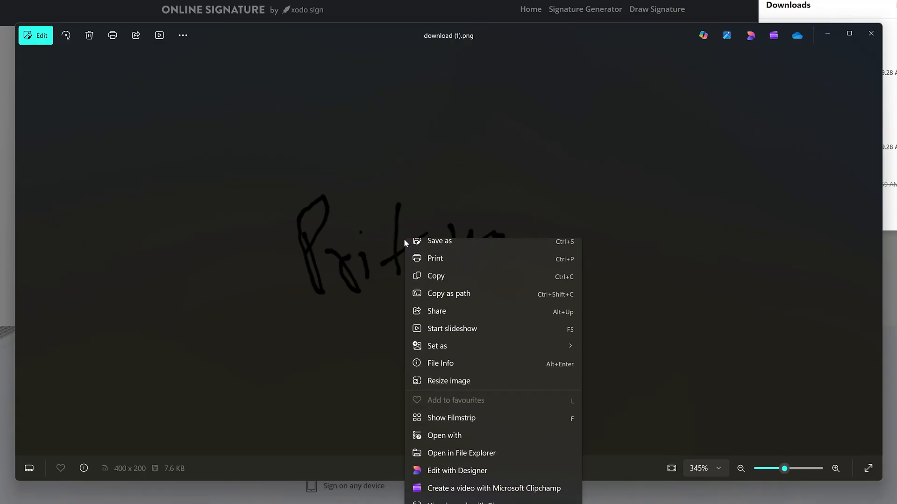
pyautogui.click(451, 285)
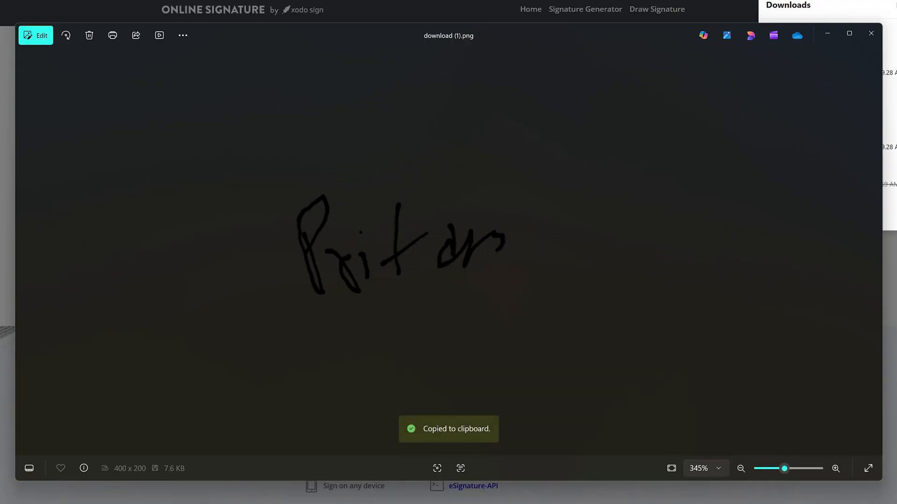
# - Switch to Word, enable editing of Acceptance_Letter_Sample.docx, and paste the signature image between "Warm regards," and the [Signature] placeholder
pyautogui.click(7, 168)
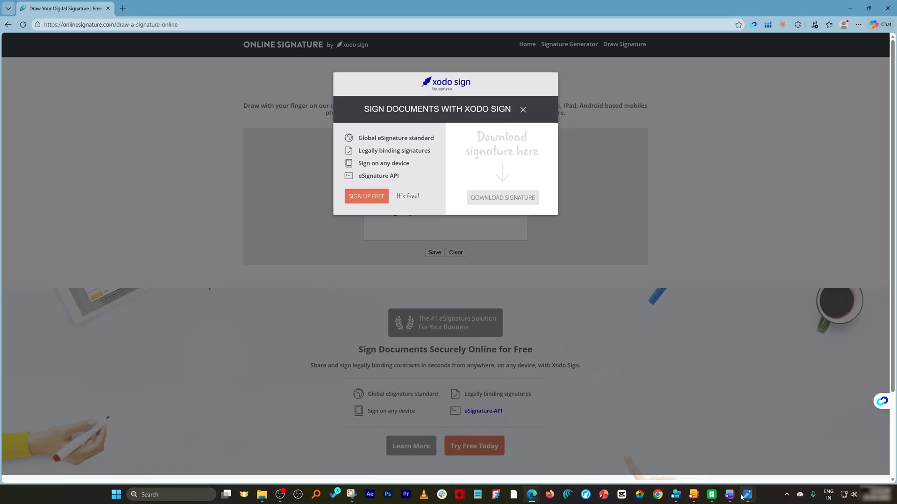
pyautogui.click(730, 495)
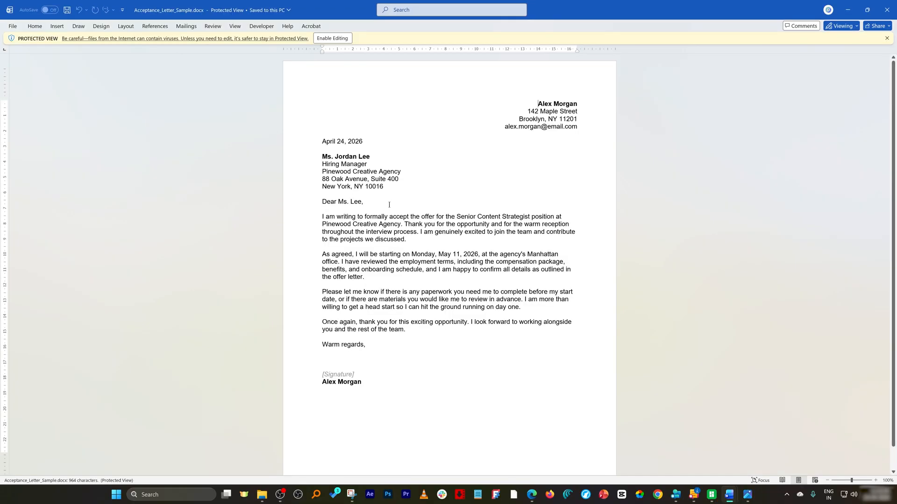
pyautogui.click(341, 37)
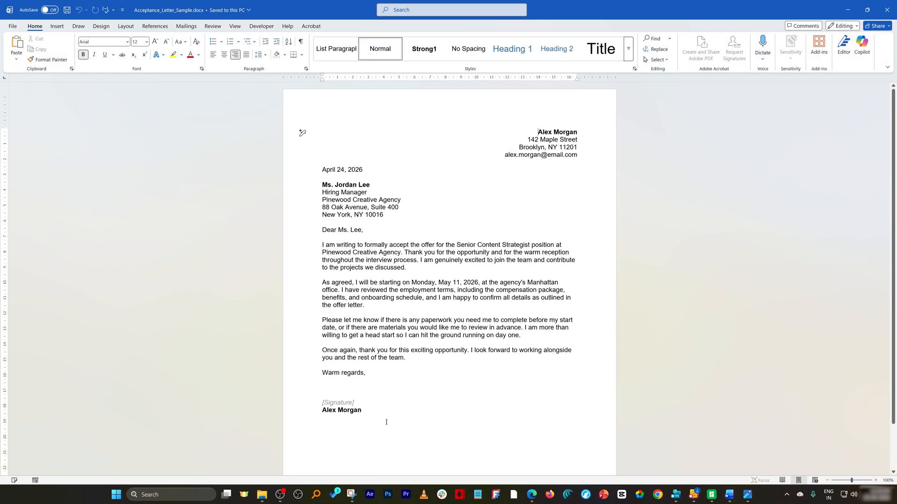
pyautogui.click(366, 398)
pyautogui.hotkey('ctrl', 'v')
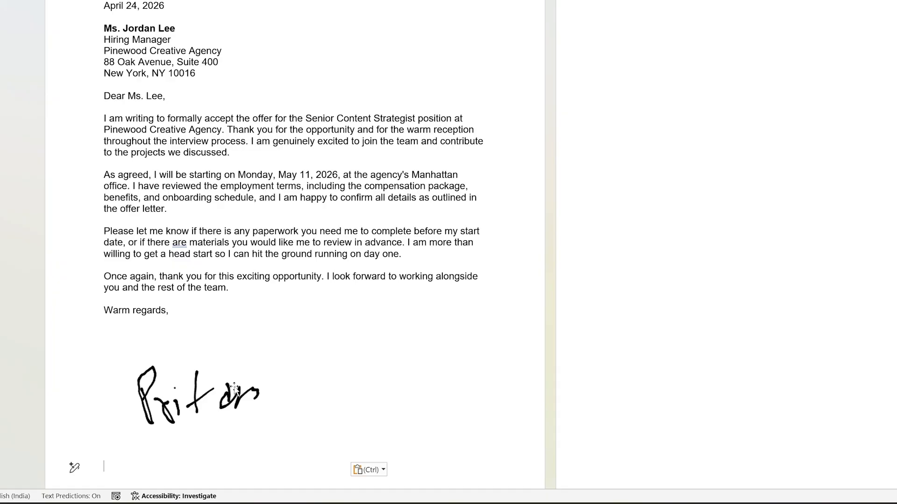
# - Change the pasted signature picture's text wrapping from in line with text to Behind Text
pyautogui.click(370, 359)
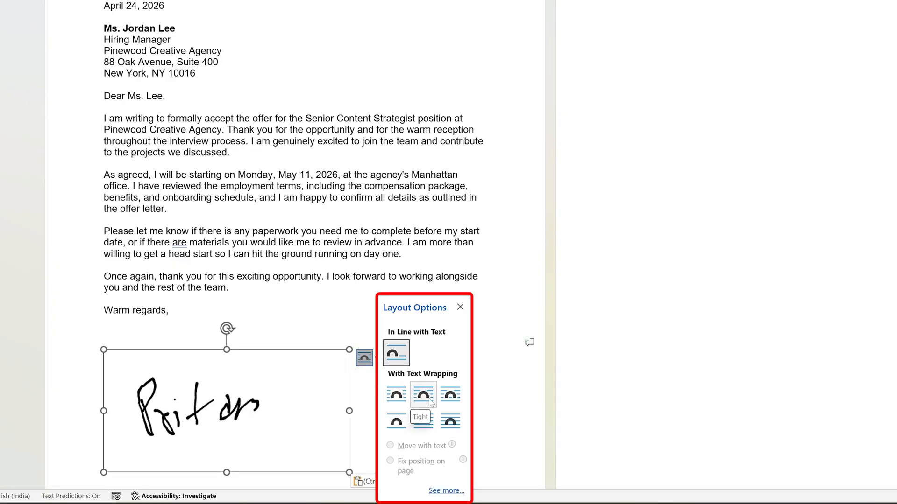
pyautogui.click(397, 395)
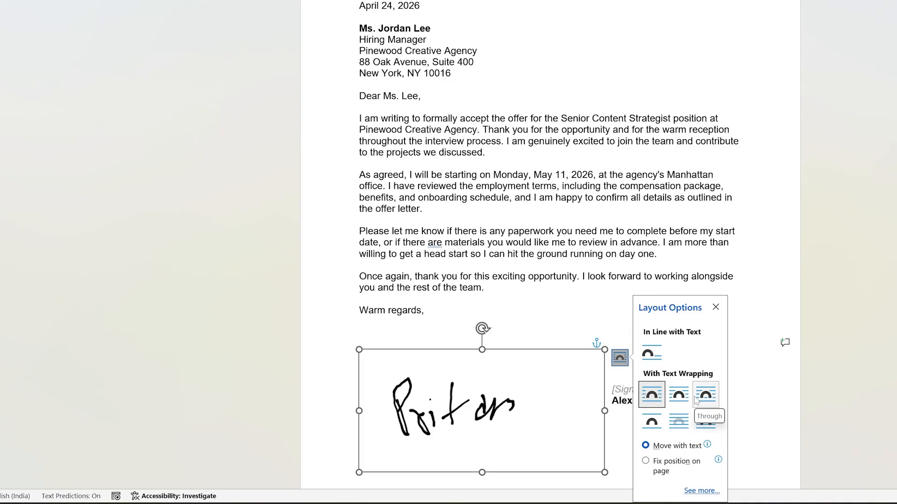
pyautogui.click(678, 421)
# - Shrink the signature picture and move it so the signature sits just above the [Signature] placeholder
pyautogui.moveTo(603, 470); pyautogui.dragTo(453, 406)
pyautogui.moveTo(441, 350); pyautogui.dragTo(433, 341)
pyautogui.click(548, 392)
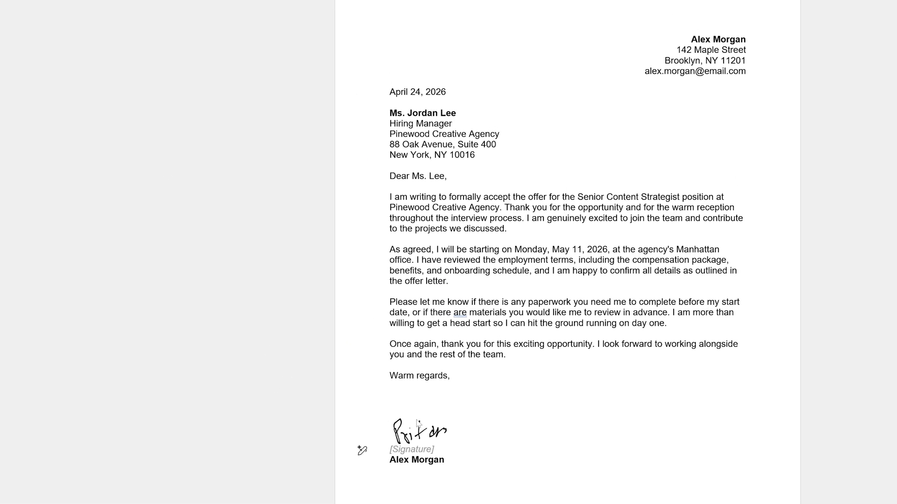
# - Save the selected signature picture to the AutoText gallery as a building block named "sign"
pyautogui.click(395, 370)
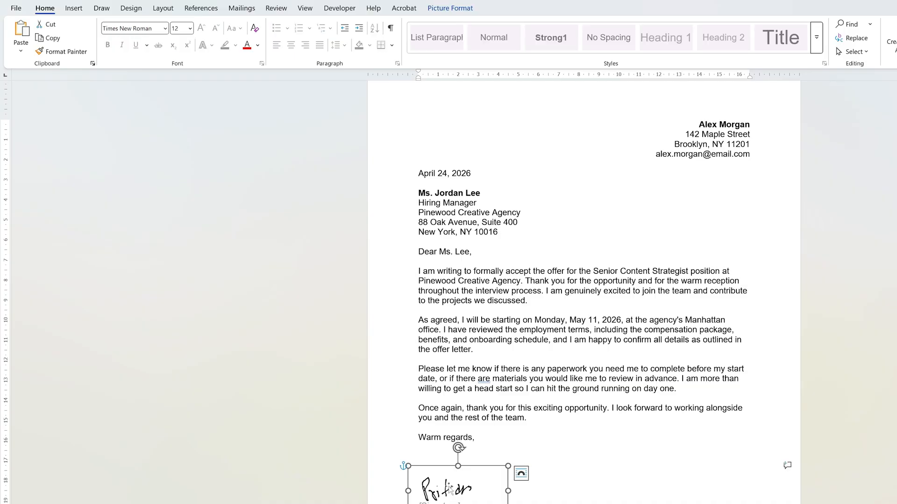
pyautogui.click(73, 8)
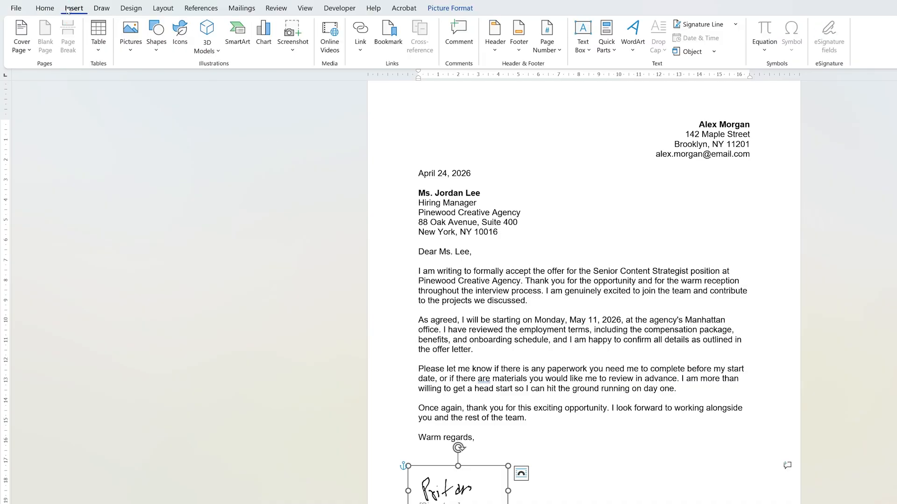
pyautogui.click(606, 44)
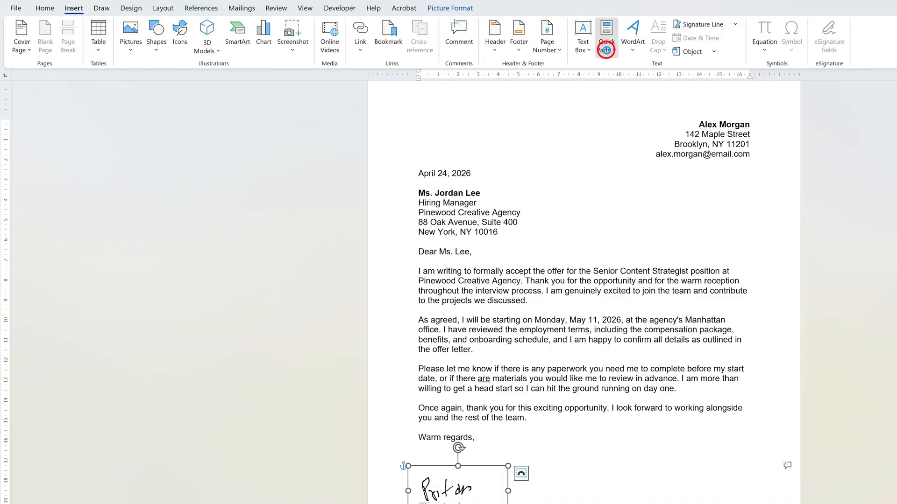
pyautogui.click(638, 70)
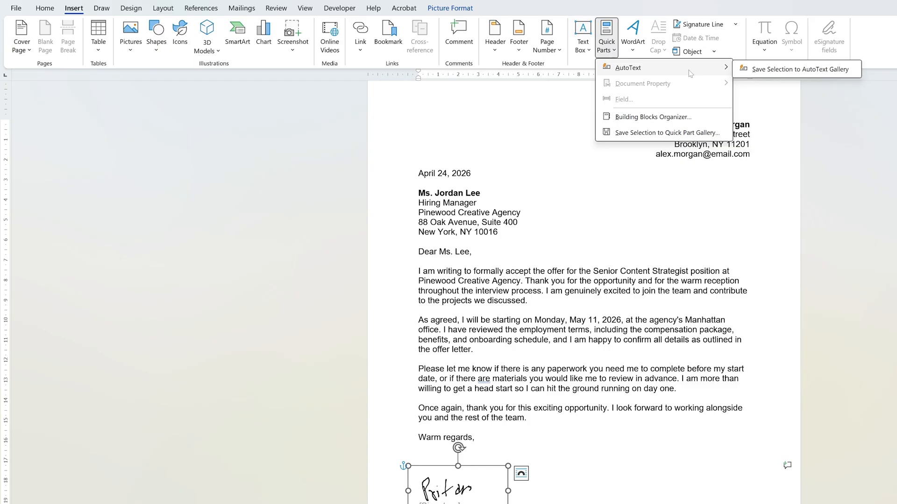
pyautogui.click(806, 70)
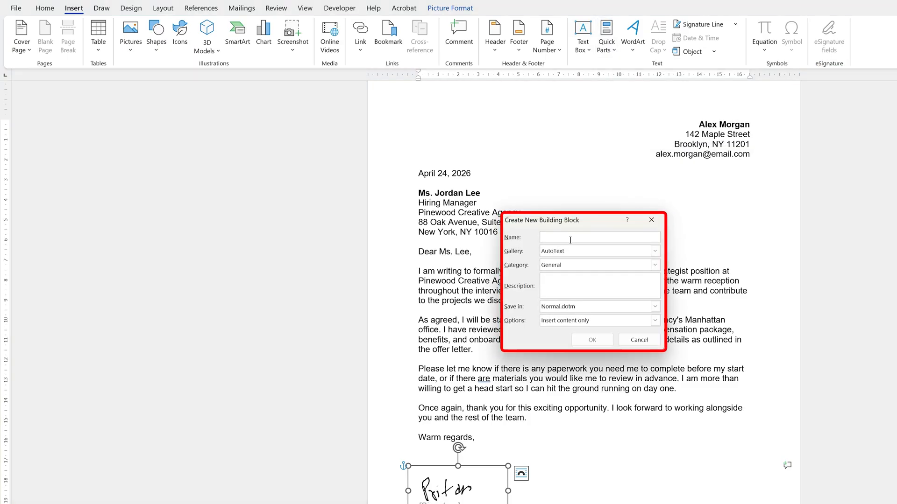
pyautogui.write('sign')
pyautogui.click(592, 340)
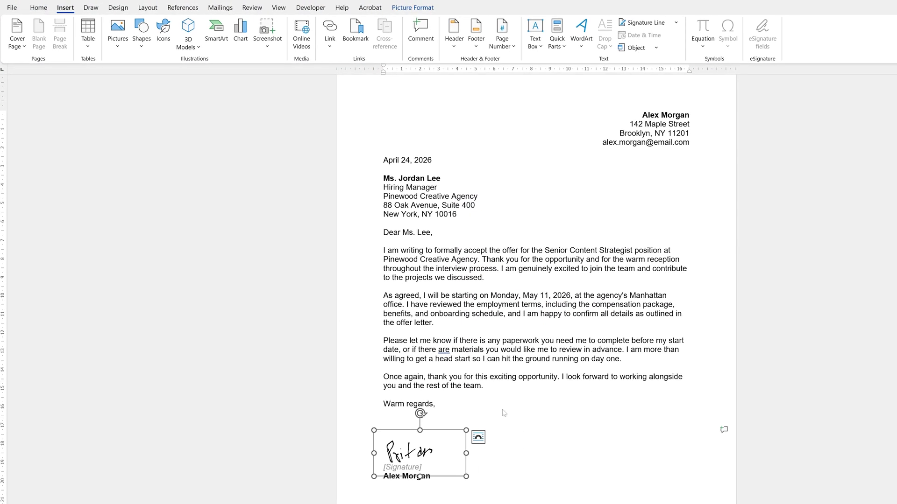
# - Create a new blank document
pyautogui.click(12, 7)
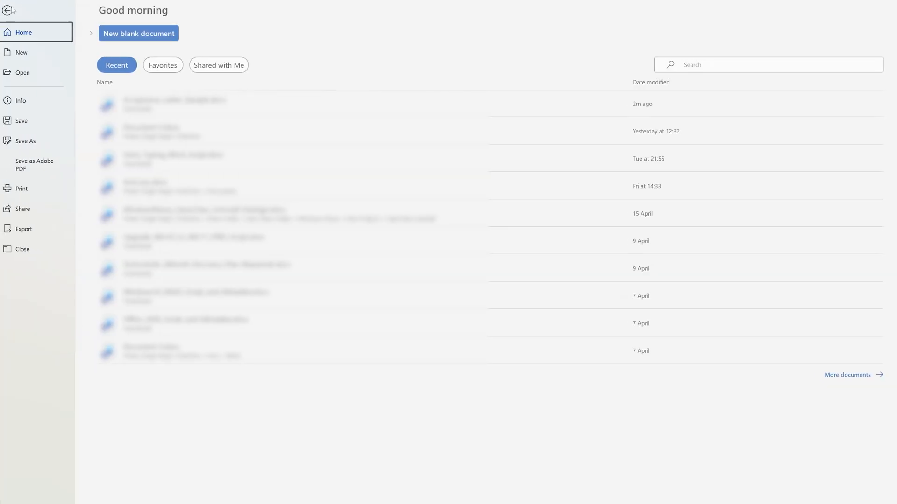
pyautogui.click(56, 54)
pyautogui.click(133, 81)
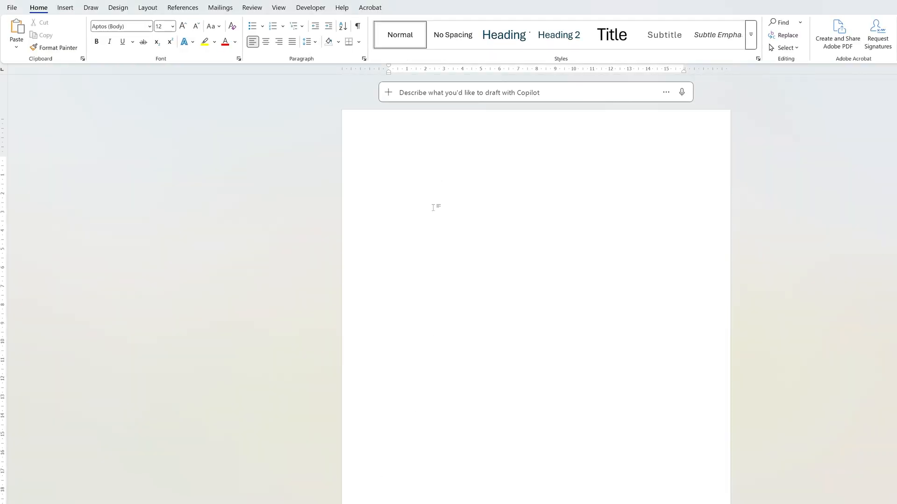
# - Insert the saved AutoText entry "sign" into the blank document
pyautogui.click(65, 8)
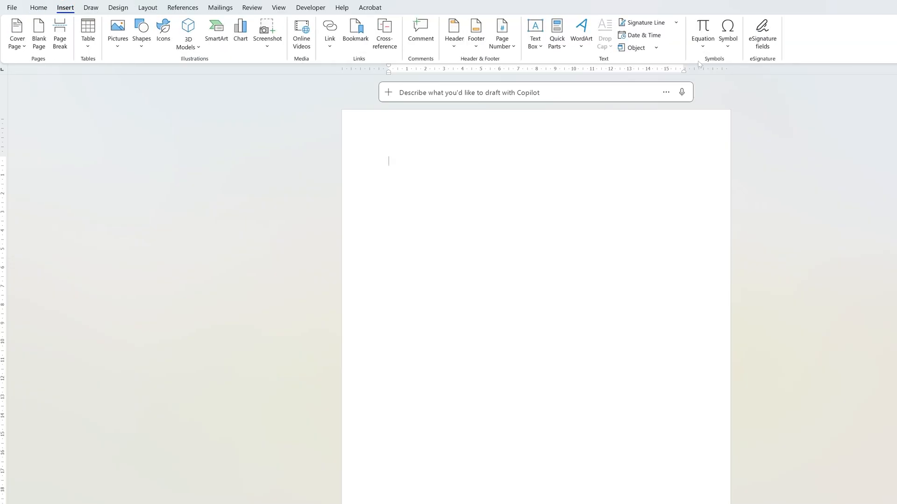
pyautogui.click(555, 47)
pyautogui.click(585, 67)
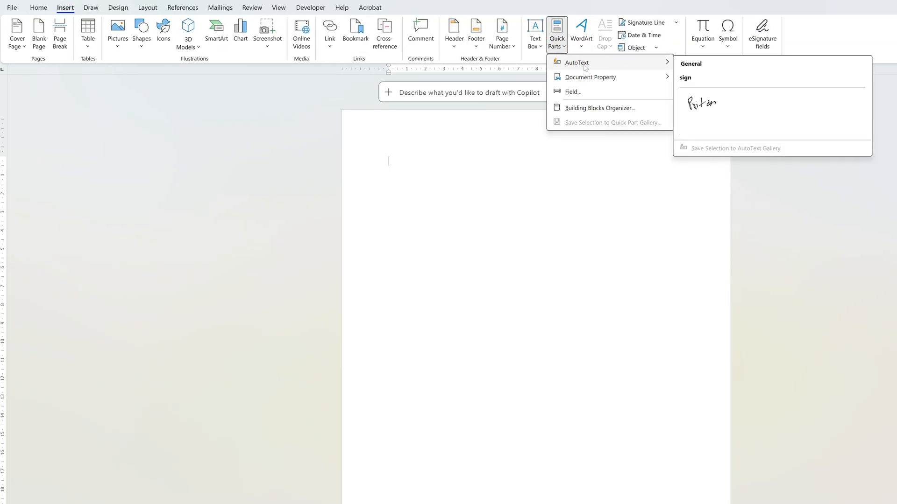
pyautogui.click(700, 103)
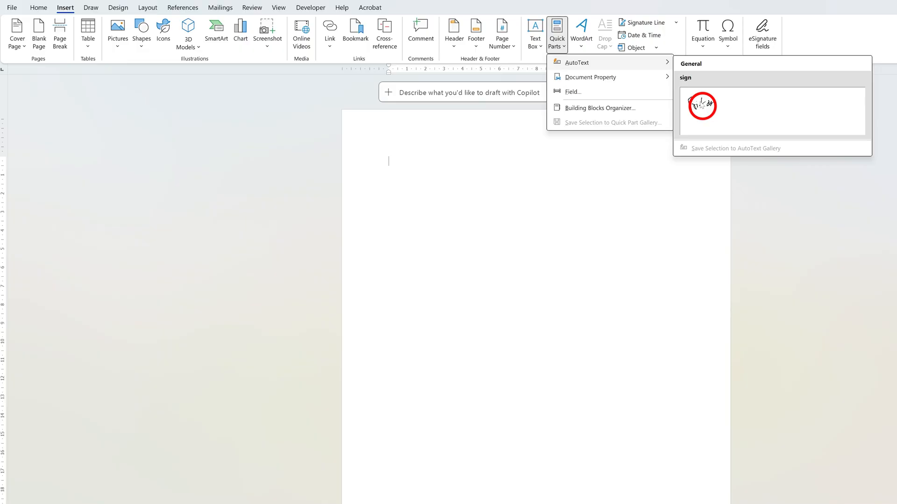
# - Move the inserted signature down to the lower part of the page and deselect it
pyautogui.moveTo(420, 175)
pyautogui.mouseDown()
pyautogui.moveTo(407, 404)
pyautogui.moveTo(419, 499)
pyautogui.mouseUp()
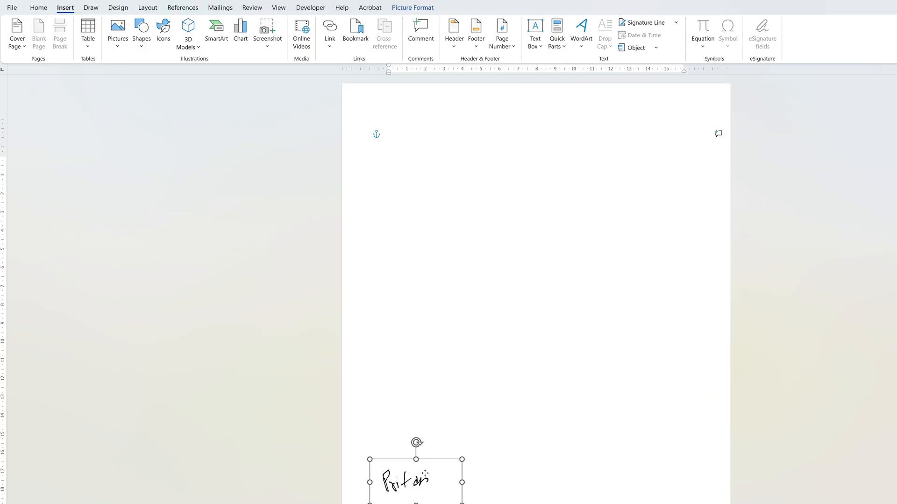
pyautogui.scroll(-1, 495, 396)
pyautogui.click(495, 395)
pyautogui.scroll(-1, 495, 395)
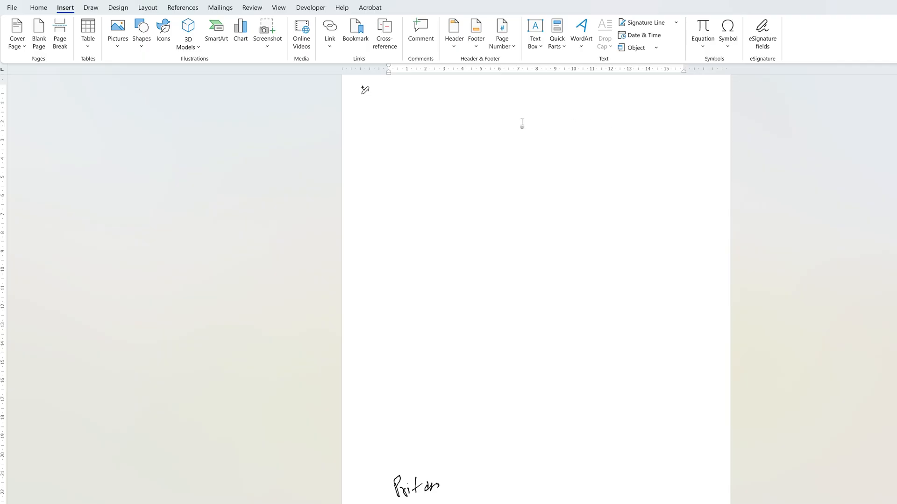
# - Insert the picture "WhatsApp Image 2026-04-24 at 11.09.28 AM (1).jpeg" from the Downloads folder into the document
pyautogui.scroll(1, 522, 124)
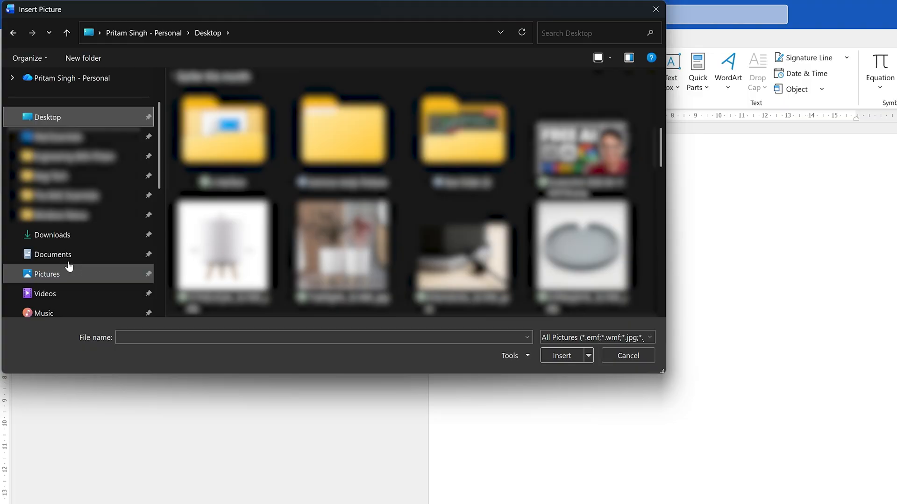
pyautogui.click(75, 236)
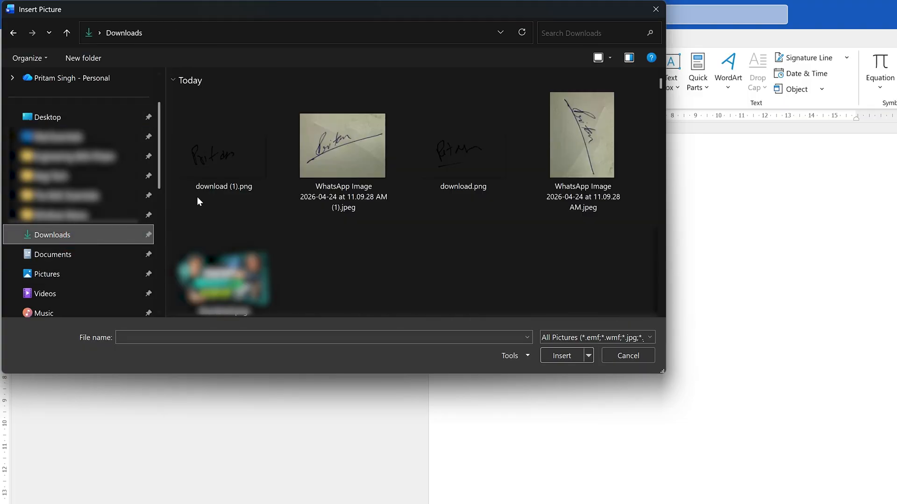
pyautogui.click(331, 161)
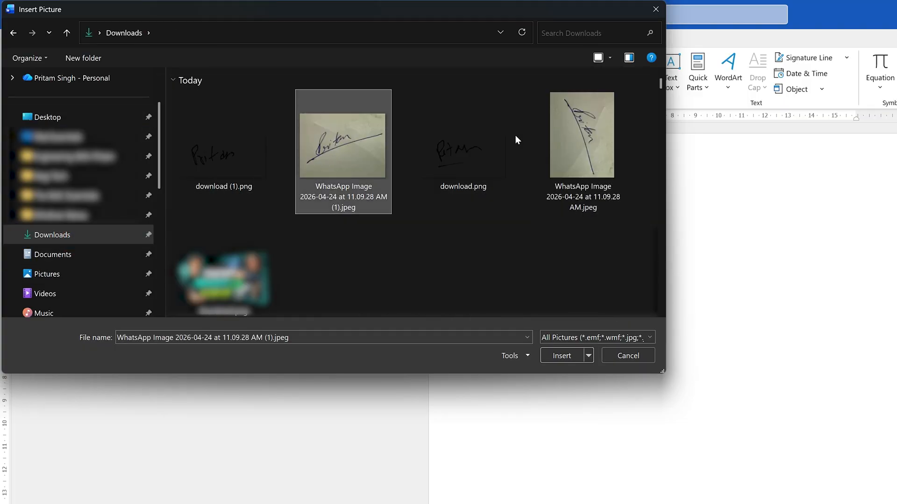
pyautogui.doubleClick(347, 158)
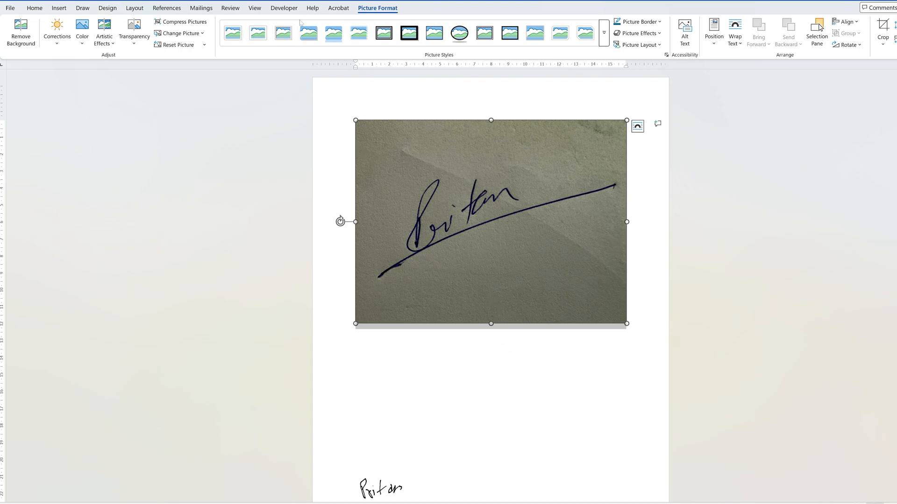
# - Try to remove the signature photo's background, marking the remaining paper areas around the strokes for removal and keeping the changes
pyautogui.click(20, 35)
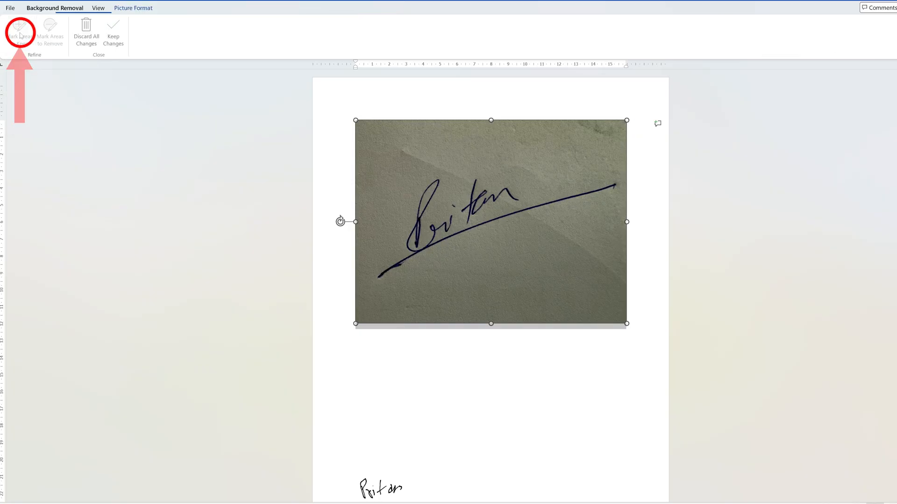
pyautogui.click(53, 40)
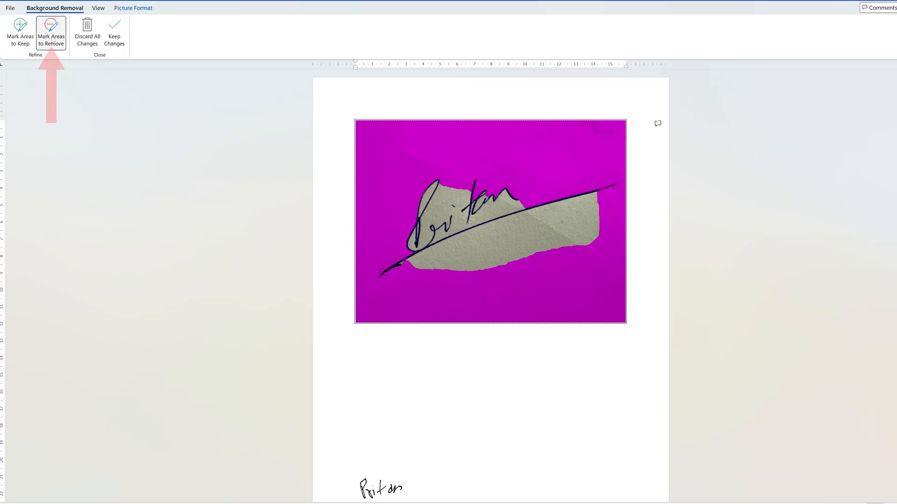
pyautogui.moveTo(481, 251); pyautogui.dragTo(479, 256)
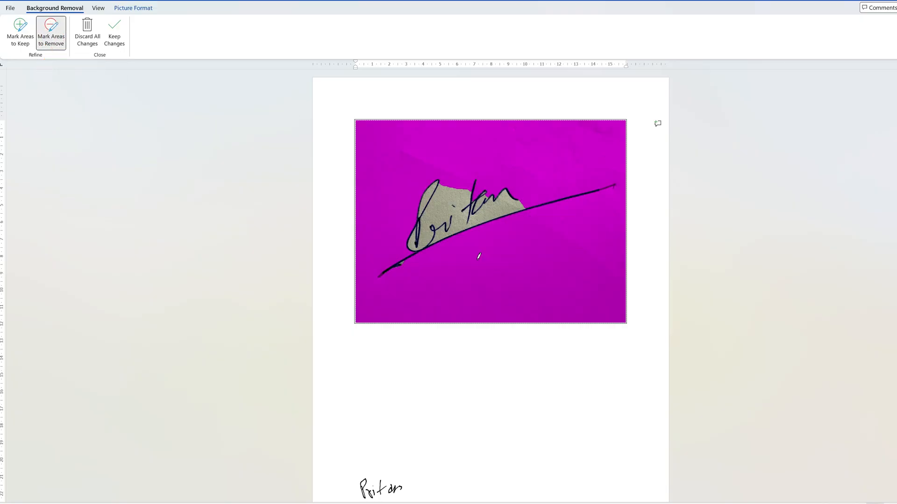
pyautogui.click(441, 203)
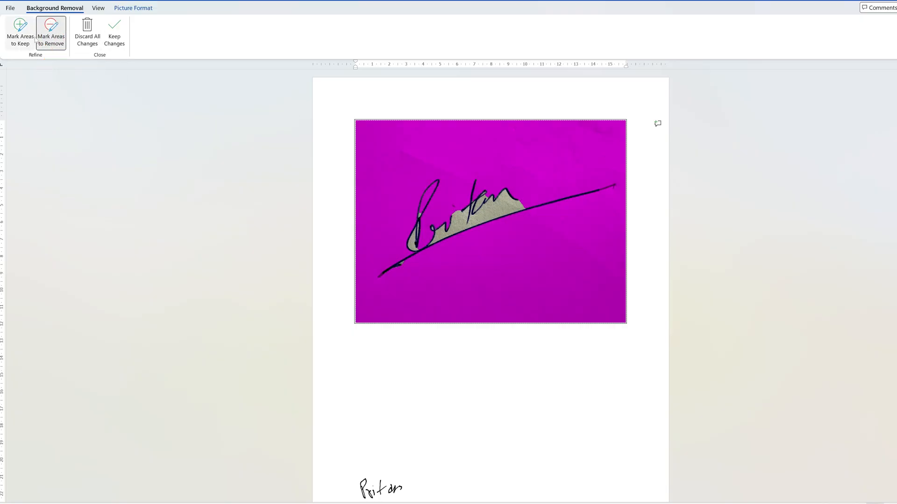
pyautogui.moveTo(495, 208); pyautogui.dragTo(494, 211)
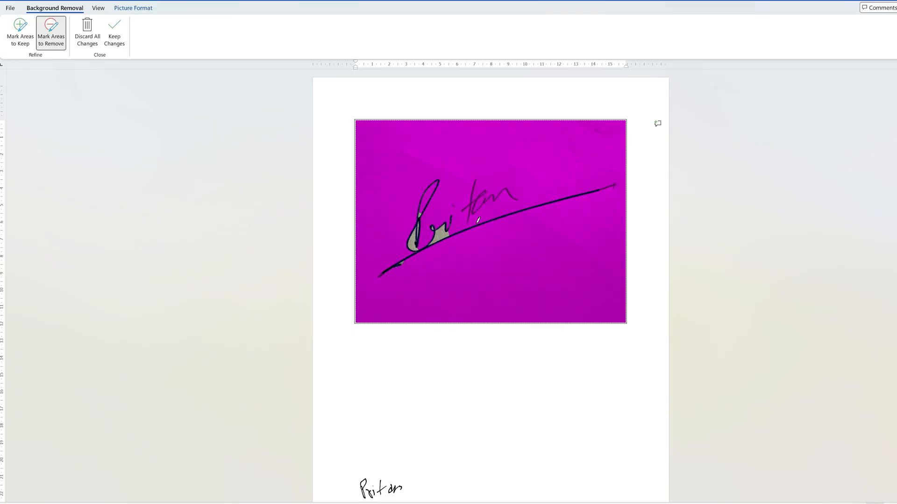
pyautogui.click(441, 236)
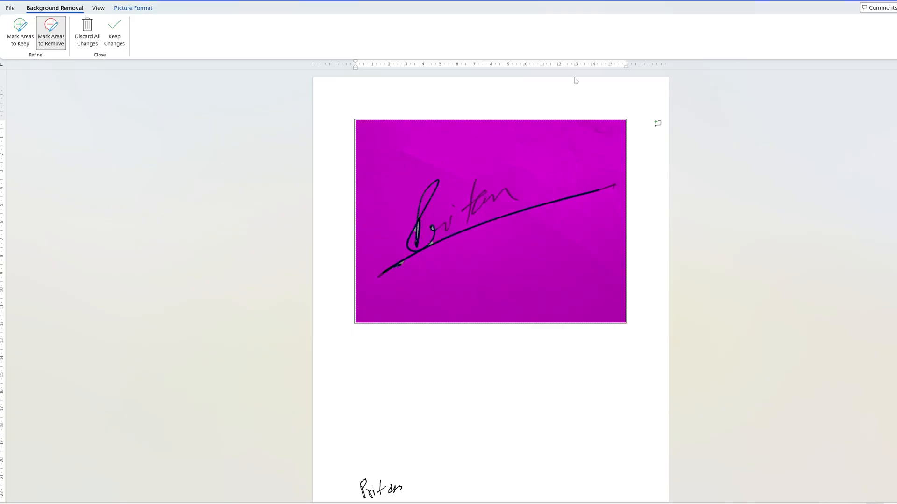
pyautogui.click(114, 34)
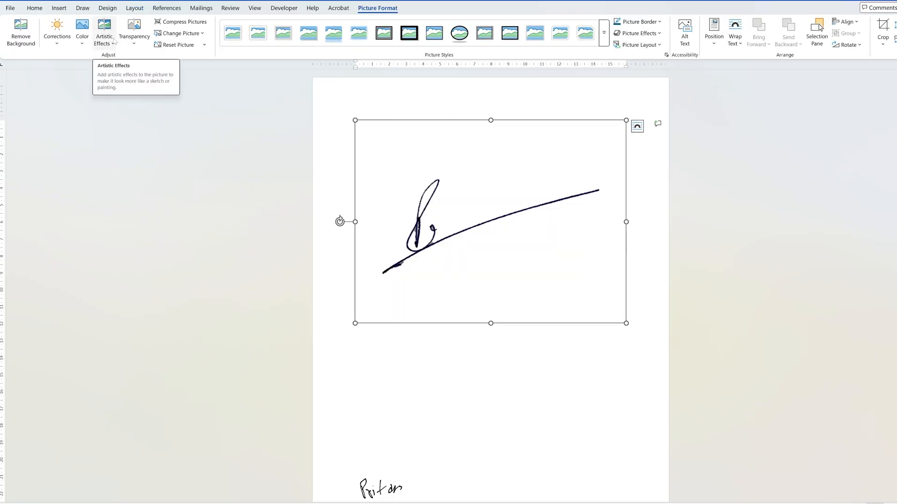
pyautogui.click(113, 40)
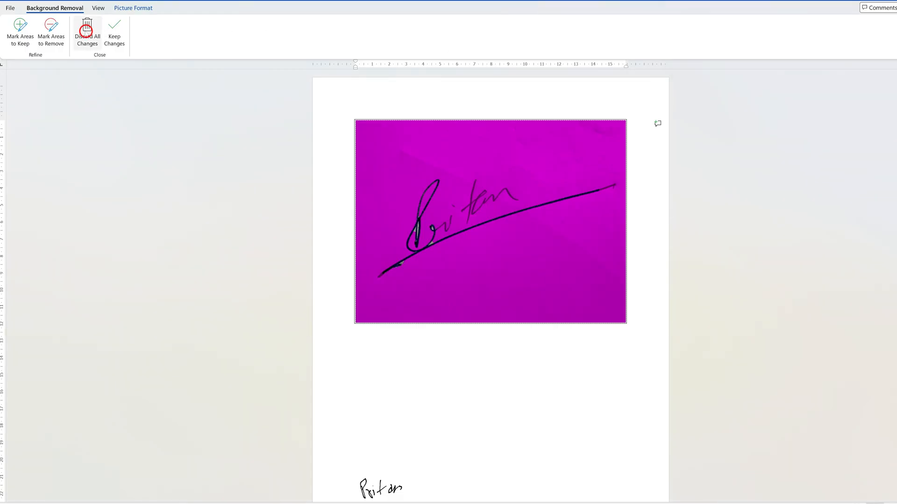
# - Discard all background removal changes and close the document without saving it
pyautogui.click(87, 30)
pyautogui.hotkey('alt', 'F4')
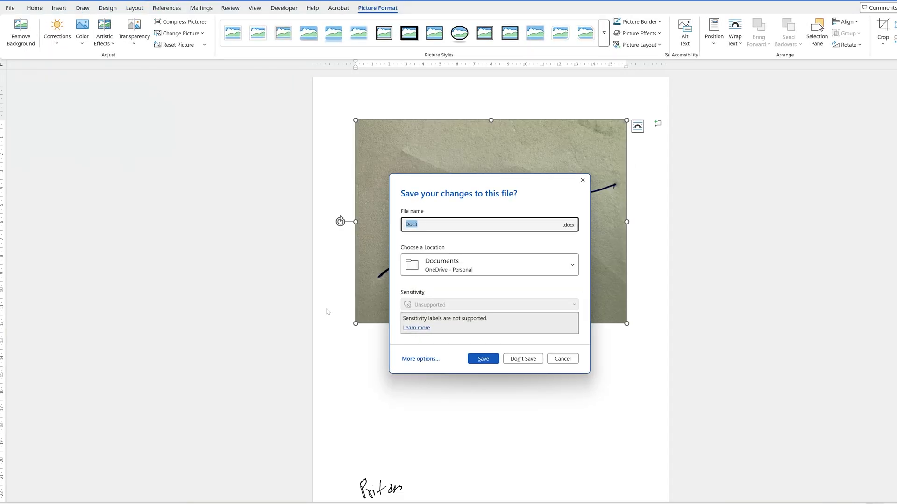
pyautogui.click(517, 357)
# - Switch to File Explorer and open the horizontal signature photo from Downloads > New folder (3) in the Photos app
pyautogui.hotkey('alt', 'Tab')
pyautogui.press('F11')
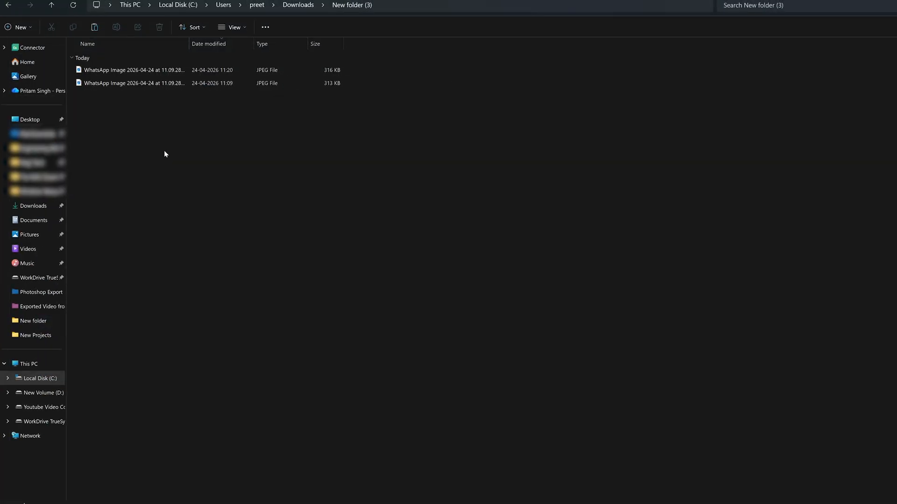
pyautogui.scroll(3, 164, 153)
pyautogui.click(107, 73)
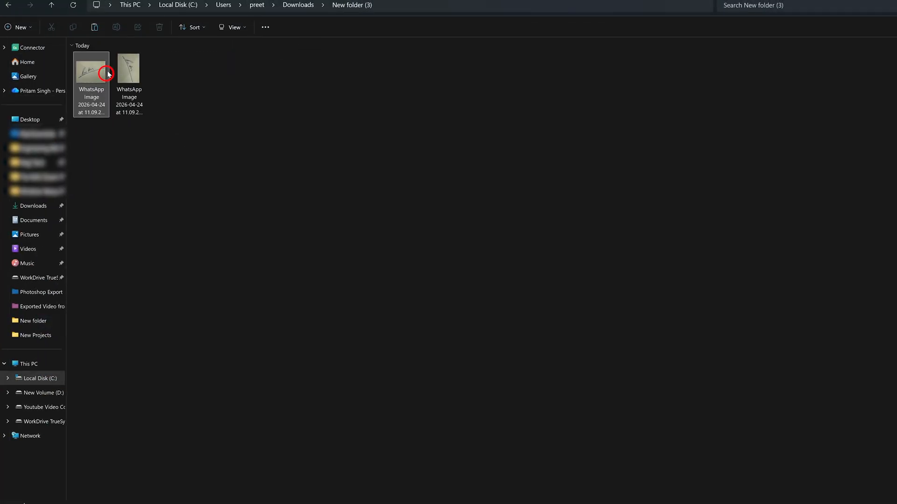
pyautogui.doubleClick(107, 73)
# - Edit the signature photo and remove its background with the AI Background tool
pyautogui.click(40, 14)
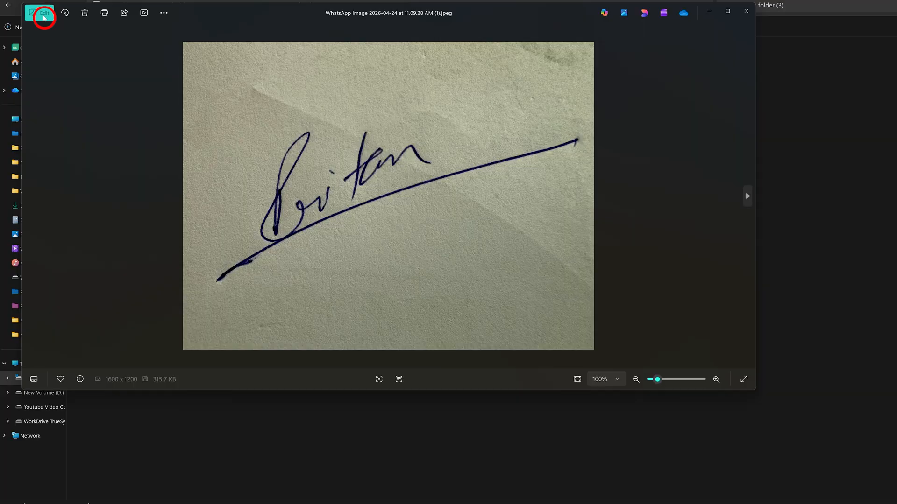
pyautogui.click(532, 46)
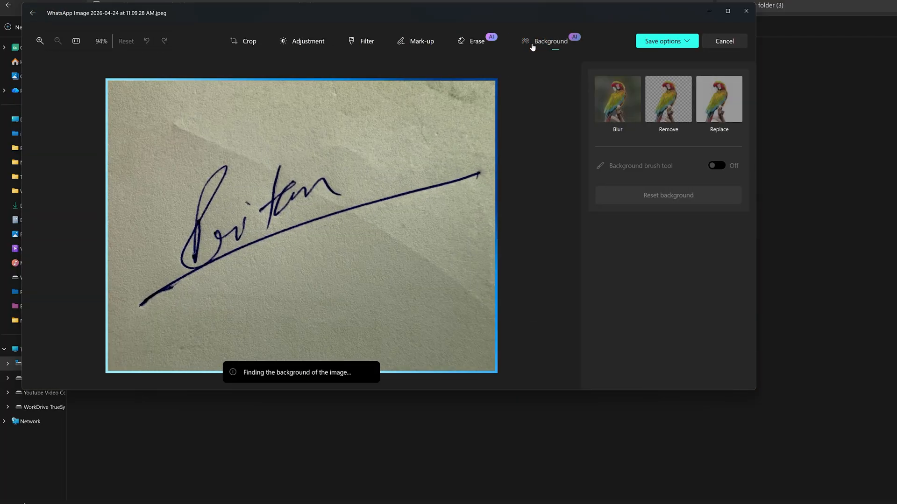
pyautogui.click(675, 110)
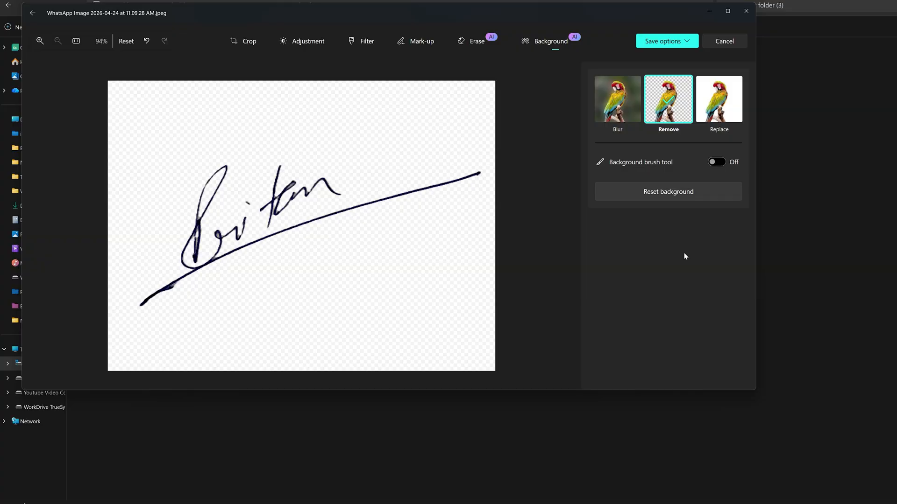
# - Save the background-free signature as a PNG copy named "sign" on the Desktop and close the photo
pyautogui.click(685, 42)
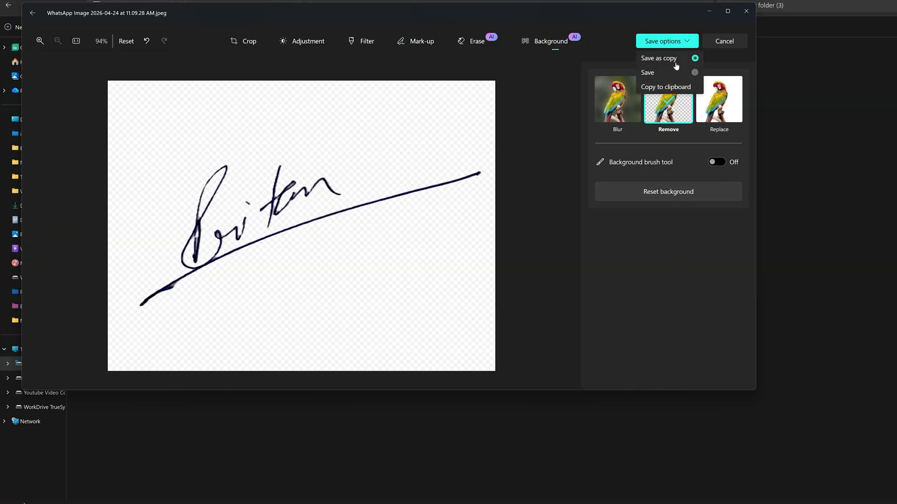
pyautogui.click(678, 56)
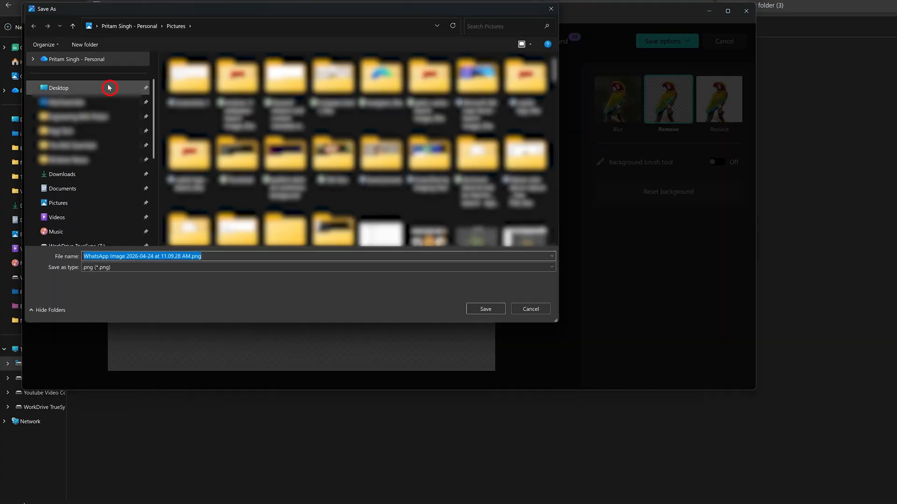
pyautogui.click(105, 87)
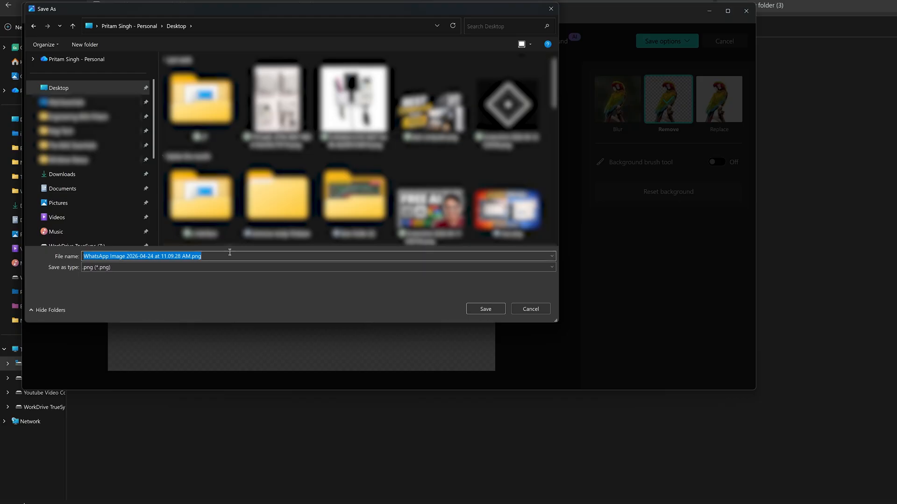
pyautogui.write('sign')
pyautogui.press('Return')
pyautogui.click(746, 11)
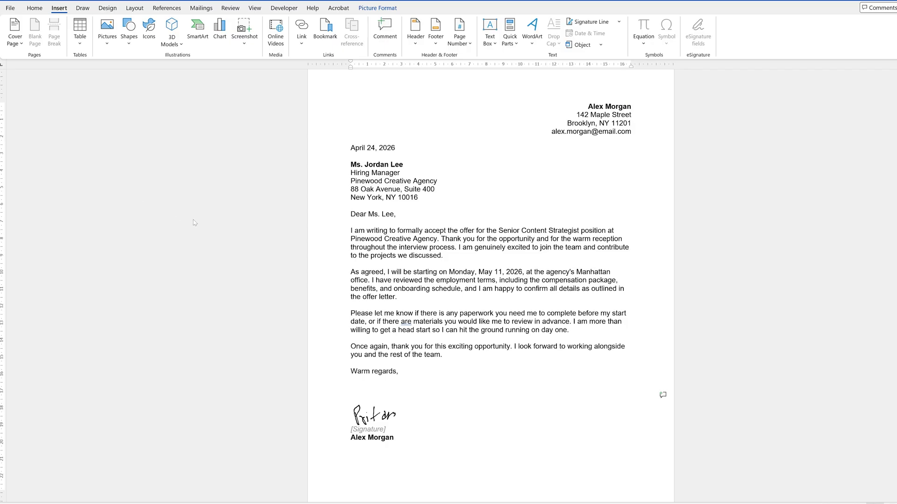
# - In the Word letter, insert the "sign" picture from the Desktop and shrink it to fit beneath "Warm regards,"
pyautogui.click(384, 413)
pyautogui.click(80, 28)
pyautogui.click(57, 12)
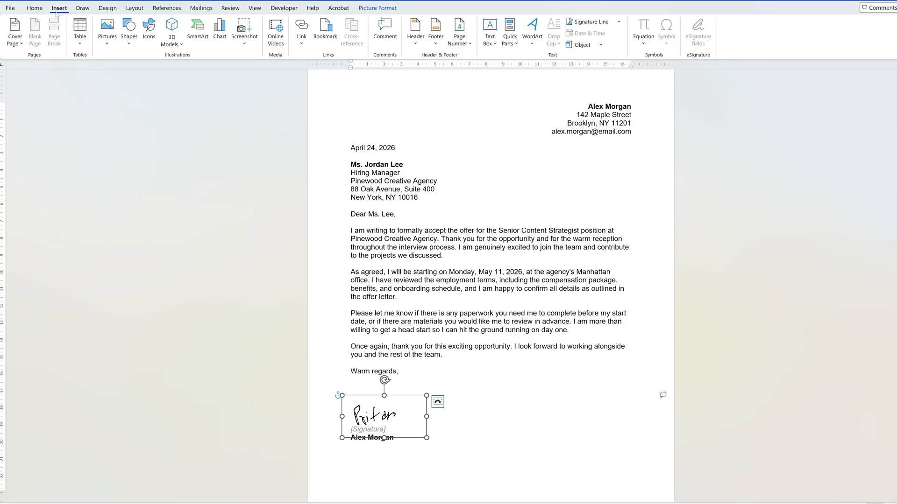
pyautogui.click(35, 8)
pyautogui.click(58, 8)
pyautogui.click(107, 35)
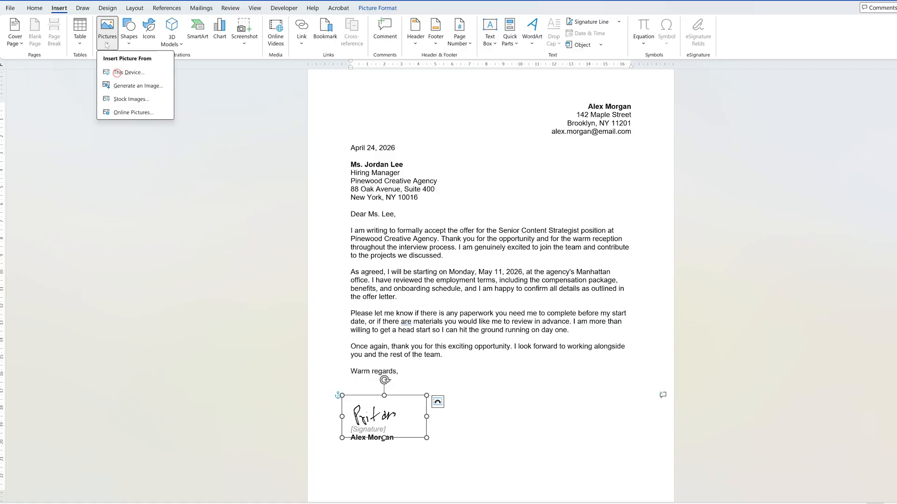
pyautogui.click(127, 72)
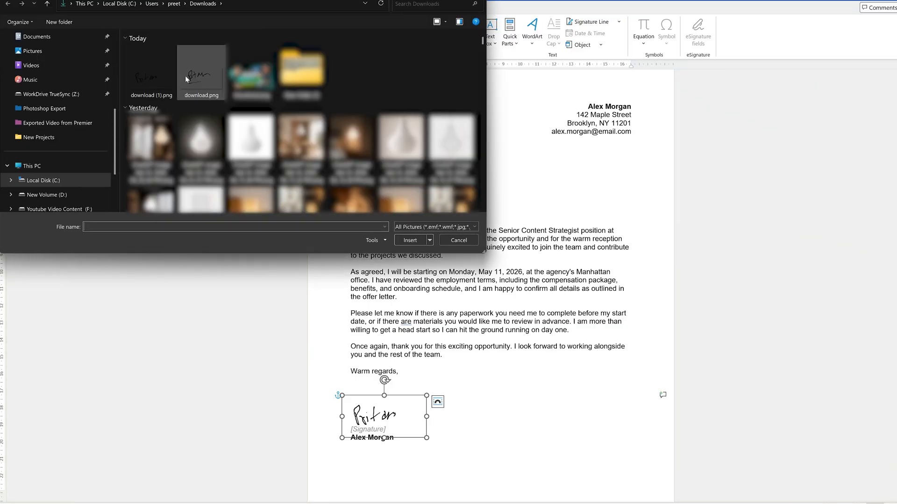
pyautogui.scroll(4, 29, 140)
pyautogui.click(28, 112)
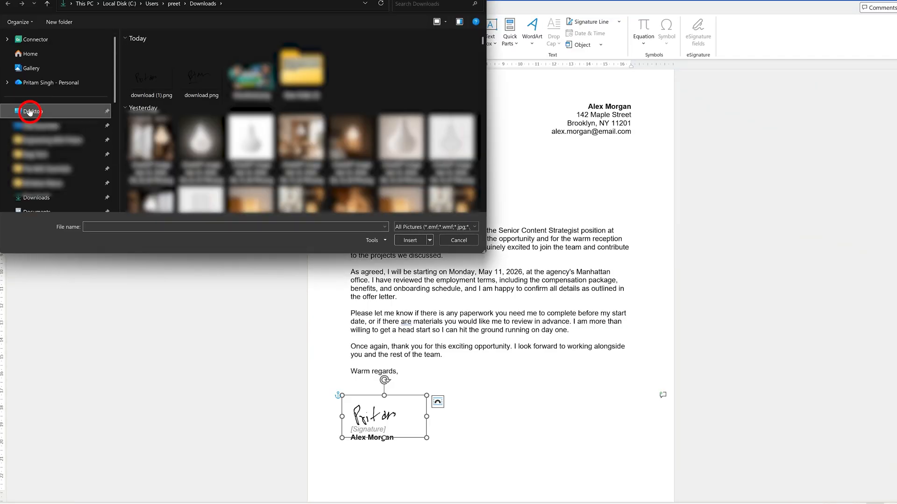
pyautogui.doubleClick(169, 70)
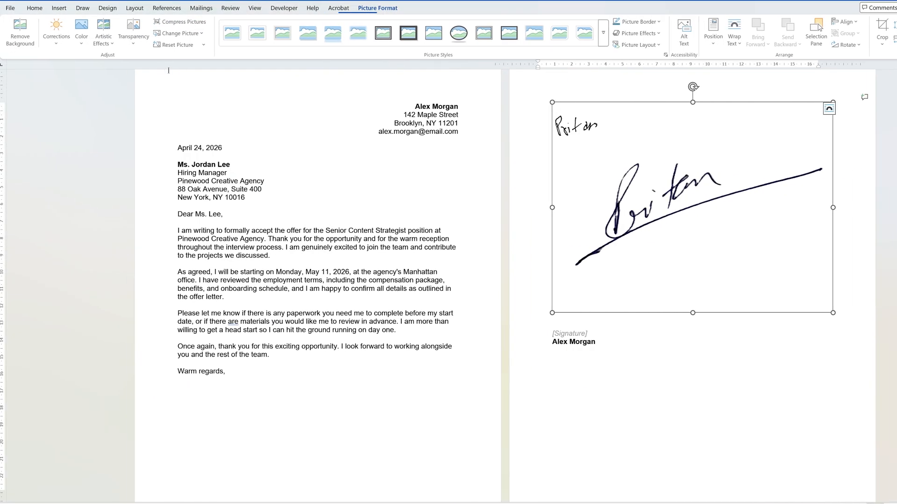
pyautogui.moveTo(818, 102)
pyautogui.mouseDown()
pyautogui.moveTo(512, 186)
pyautogui.moveTo(513, 176)
pyautogui.moveTo(671, 134)
pyautogui.mouseUp()
pyautogui.moveTo(776, 281); pyautogui.dragTo(609, 156)
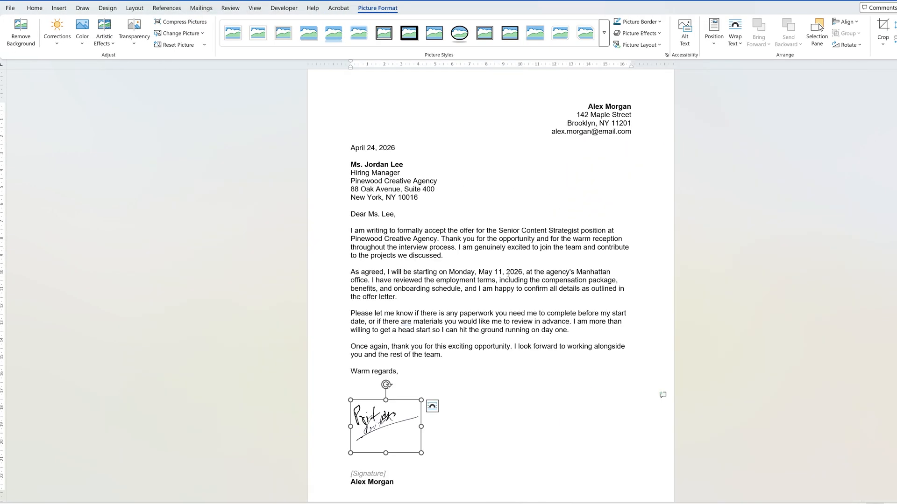
# - Delete the old signature picture by cutting the overlapping new one out of the way, and paste the new one back
pyautogui.scroll(-1, 396, 399)
pyautogui.click(414, 373)
pyautogui.click(356, 384)
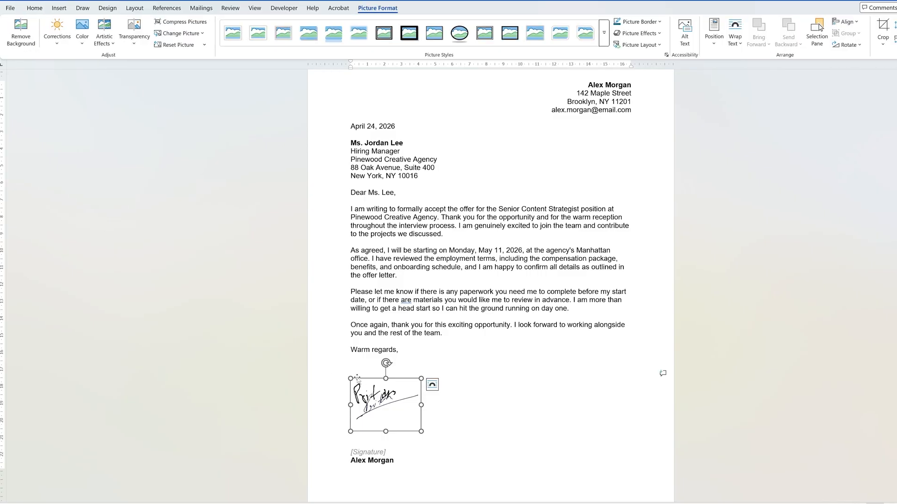
pyautogui.press('Delete')
pyautogui.click(396, 398)
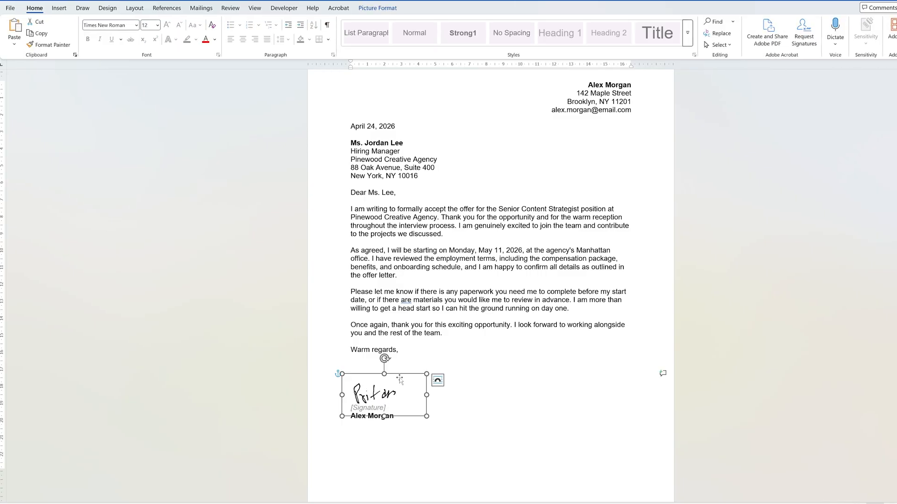
pyautogui.press('Delete')
pyautogui.hotkey('ctrl', 'v')
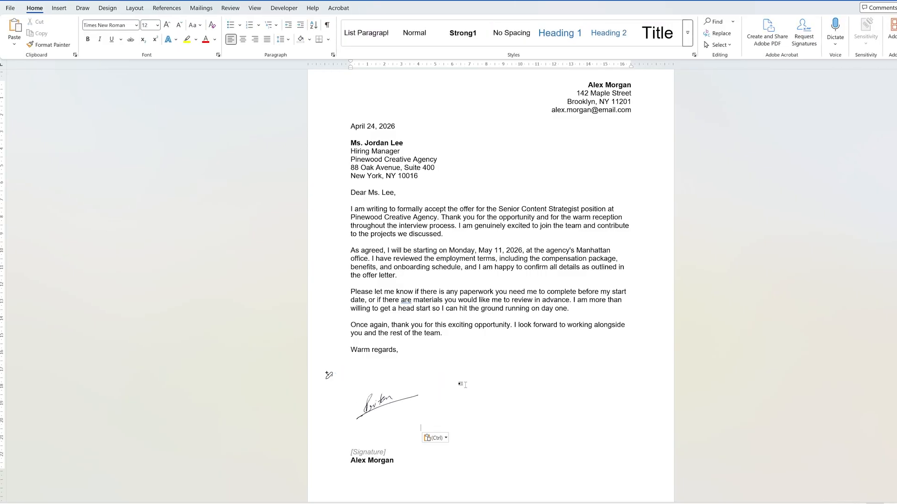
# - Enlarge the pasted signature picture slightly beneath "Warm regards,"
pyautogui.click(397, 402)
pyautogui.moveTo(423, 433); pyautogui.dragTo(441, 447)
pyautogui.moveTo(220, 403); pyautogui.dragTo(229, 371)
# - Set the signature's text wrapping to In Front of Text and move it down slightly over the [Signature] line and printed name
pyautogui.click(265, 368)
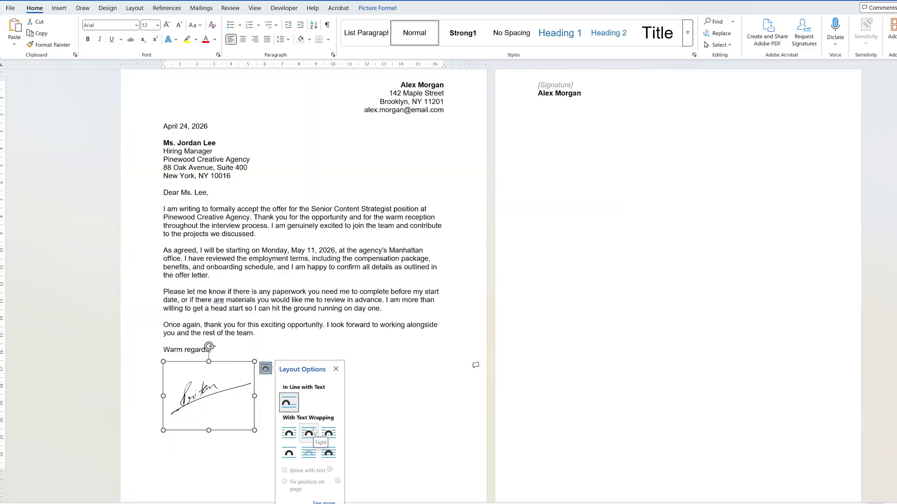
pyautogui.click(308, 452)
pyautogui.click(470, 378)
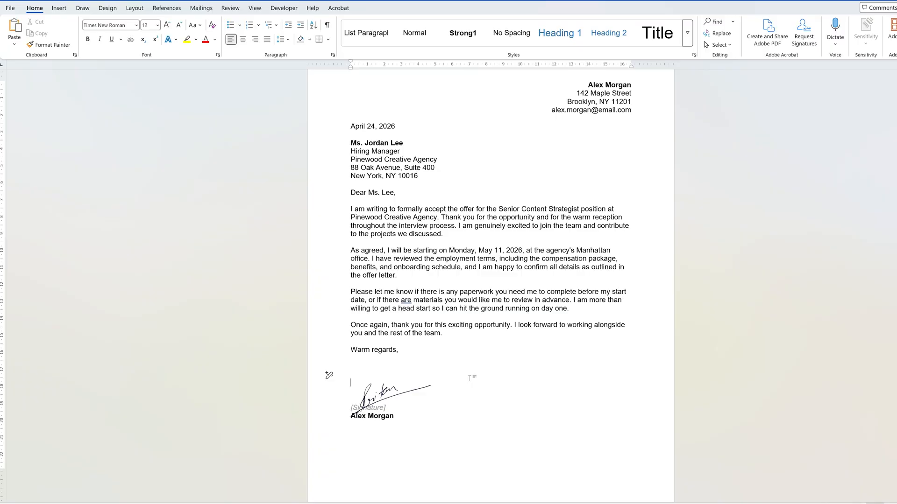
pyautogui.click(377, 392)
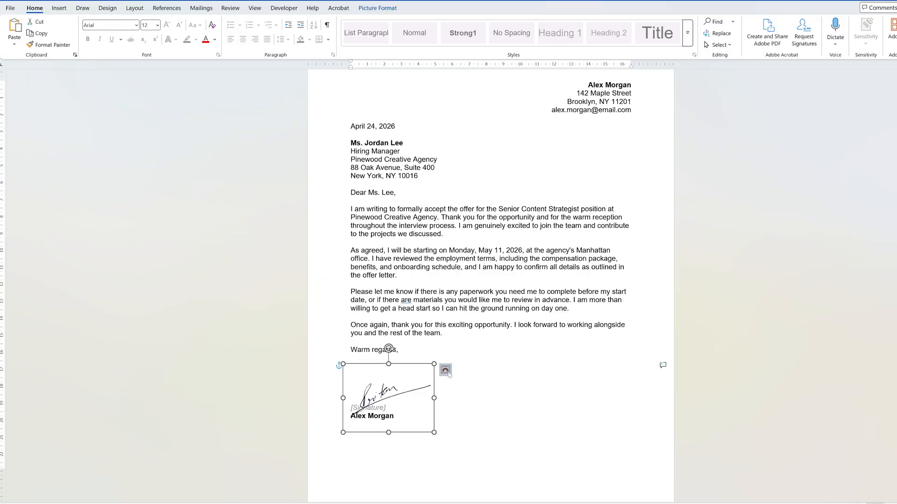
pyautogui.click(445, 370)
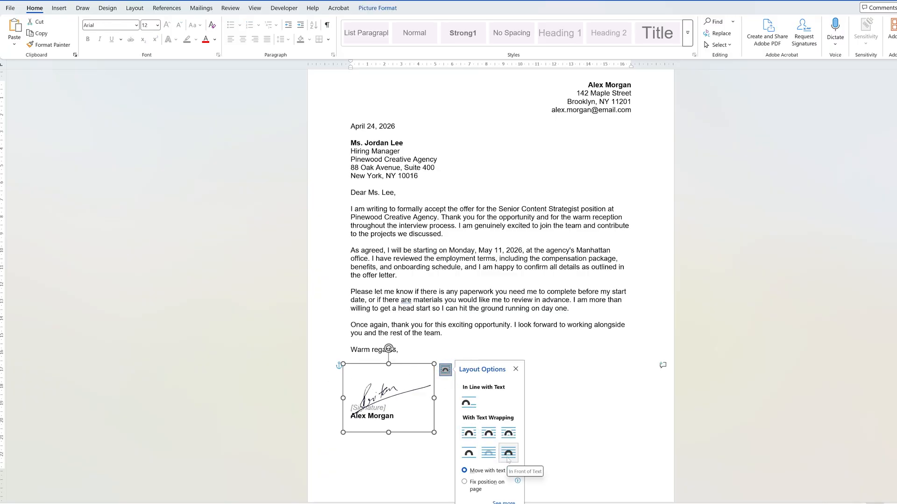
pyautogui.moveTo(422, 433); pyautogui.dragTo(423, 443)
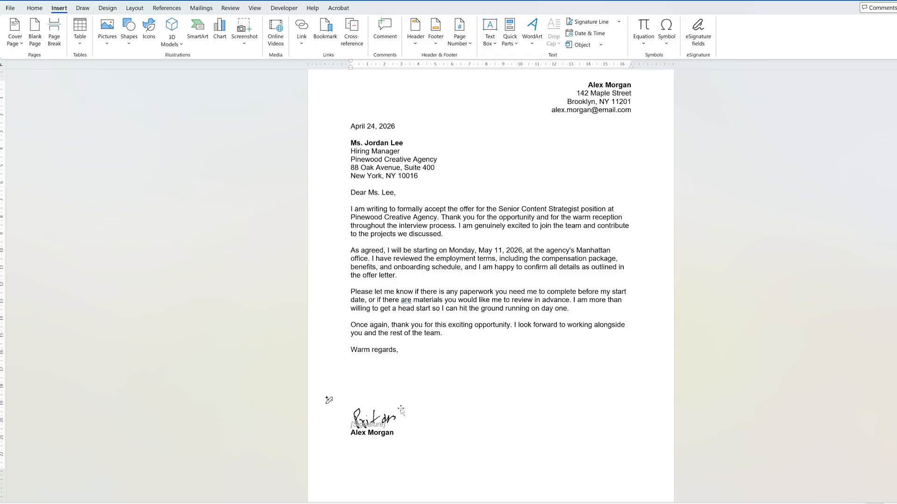
pyautogui.click(399, 411)
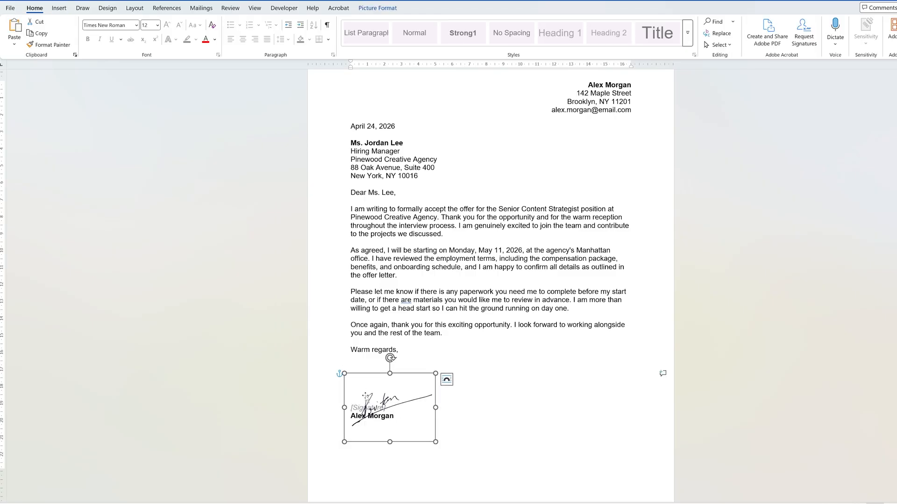